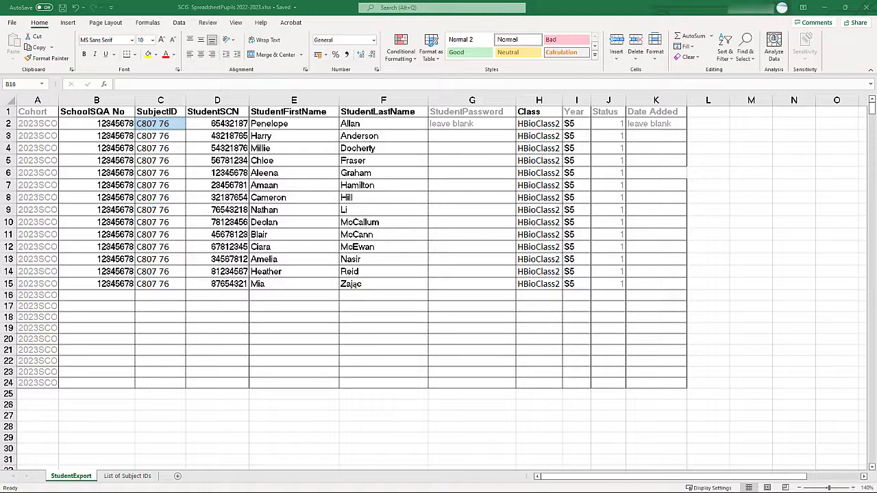
Check the first pupil's Higher Biology subject ID, then highlight their subject, candidate number and names.
{"action": "left_click", "coordinate": [160, 123]}
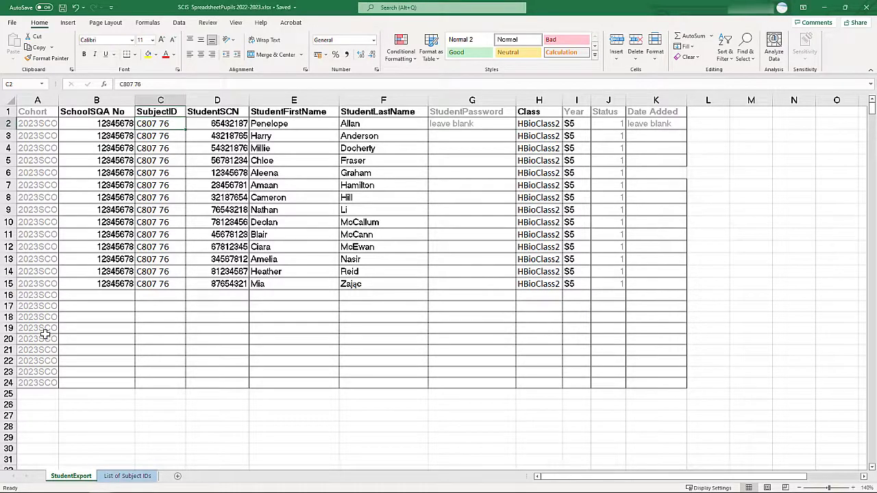
{"action": "left_click", "coordinate": [134, 478]}
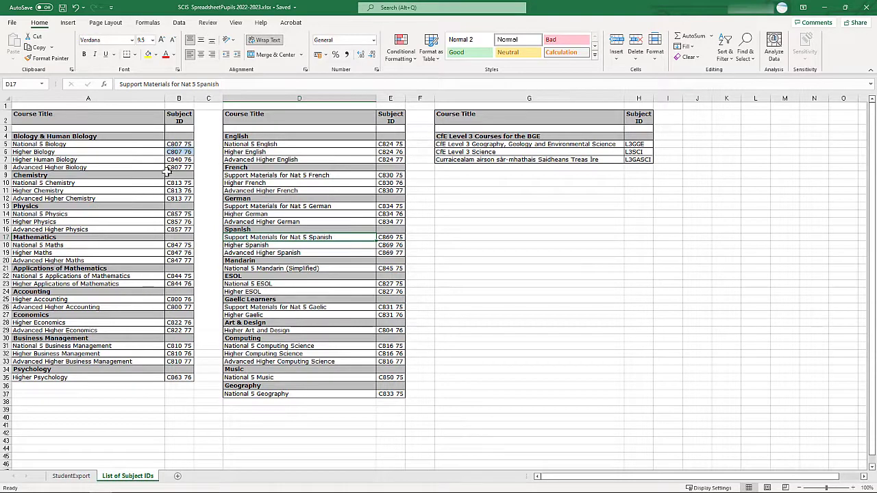
{"action": "left_click", "coordinate": [182, 151]}
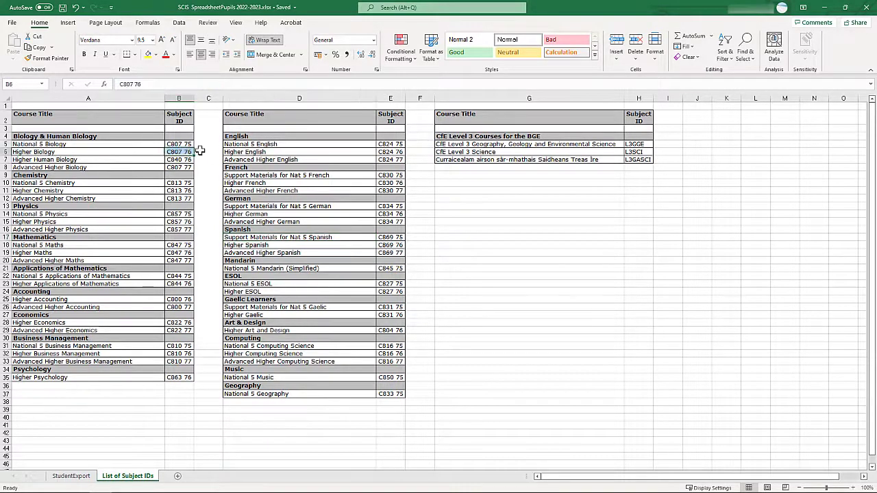
{"action": "left_click", "coordinate": [72, 476]}
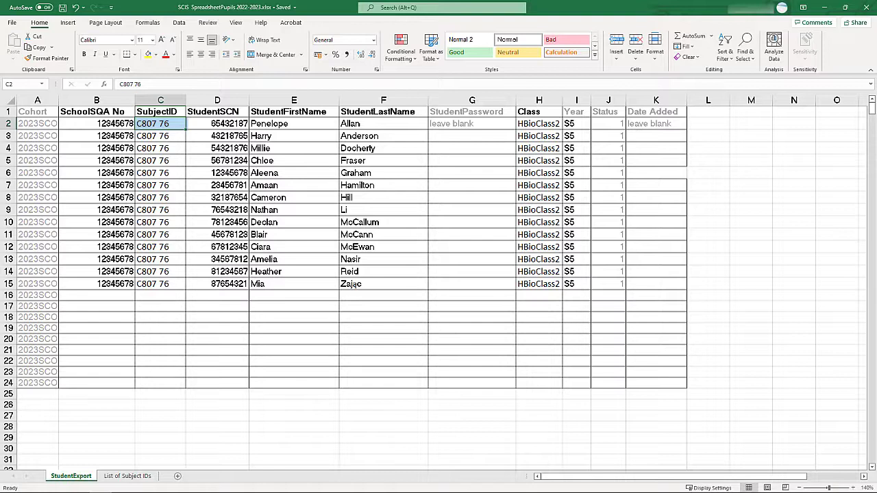
{"action": "key", "text": "shift+Right"}
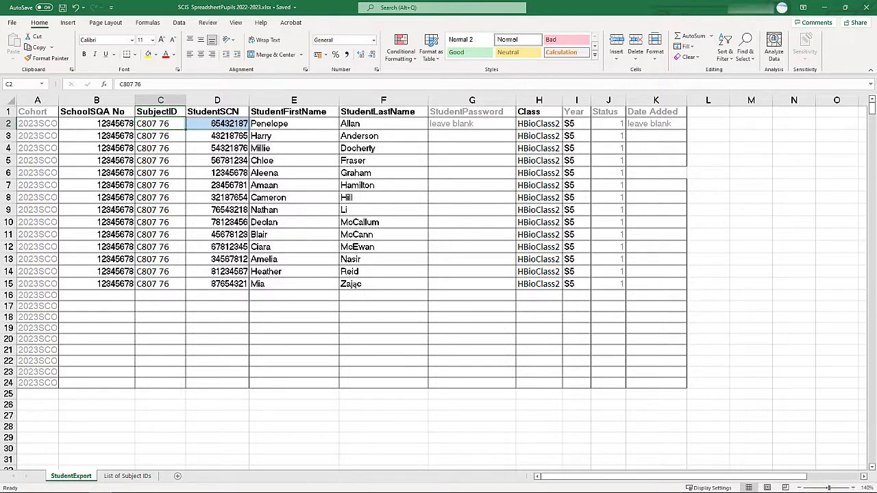
{"action": "key", "text": "shift+Right"}
{"action": "key", "text": "shift+Right"}
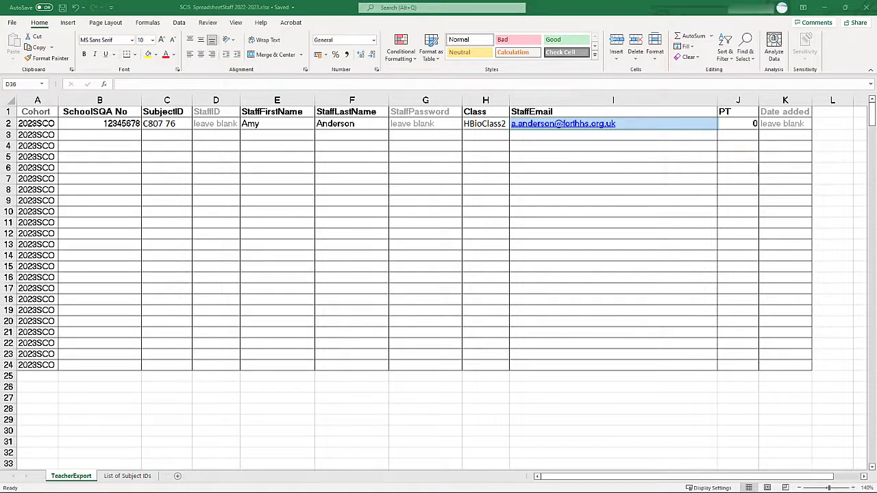
Check the teacher's PT value of 0 in cell J2.
{"action": "left_click", "coordinate": [738, 124]}
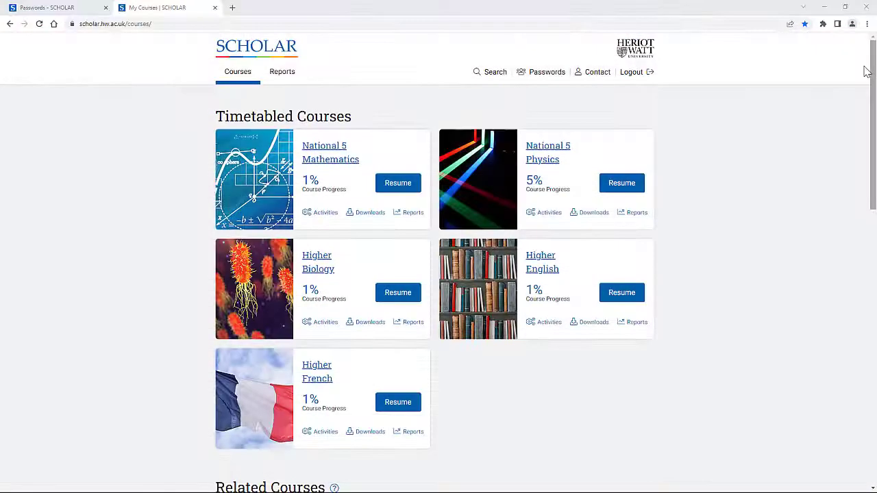
Attach the pupils and staff enrolment spreadsheets on the Upload Spreadsheet page and begin an optional message.
{"action": "left_click", "coordinate": [547, 72]}
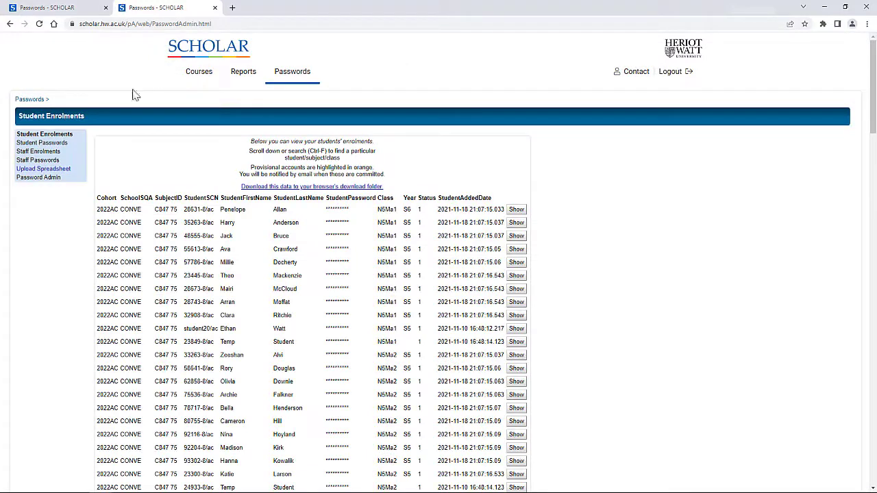
{"action": "left_click", "coordinate": [69, 169]}
{"action": "left_click", "coordinate": [245, 181]}
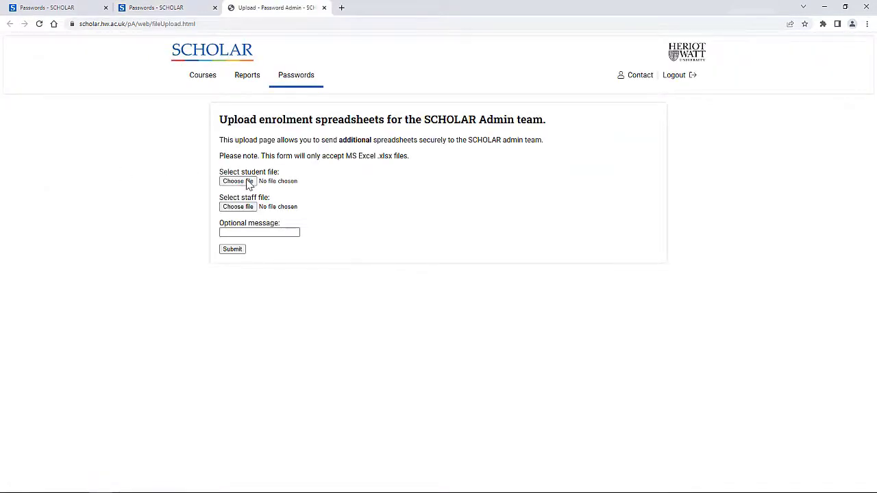
{"action": "left_click", "coordinate": [179, 70]}
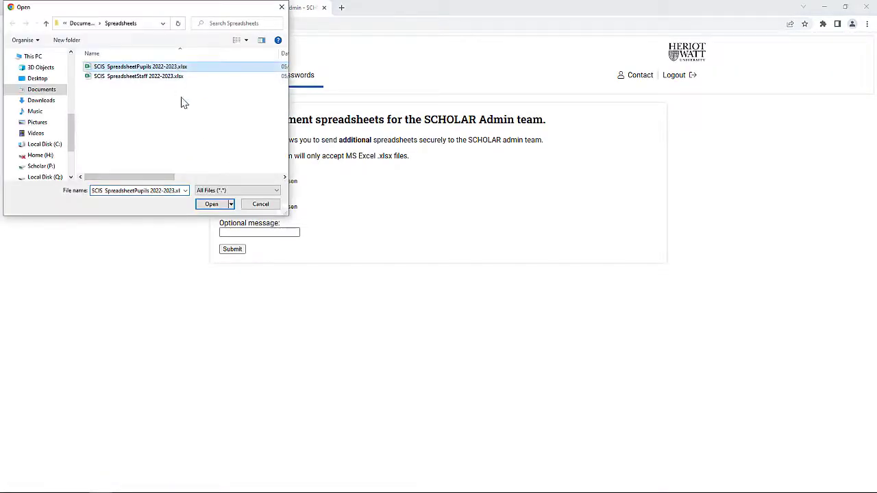
{"action": "left_click", "coordinate": [213, 204]}
{"action": "left_click", "coordinate": [234, 208]}
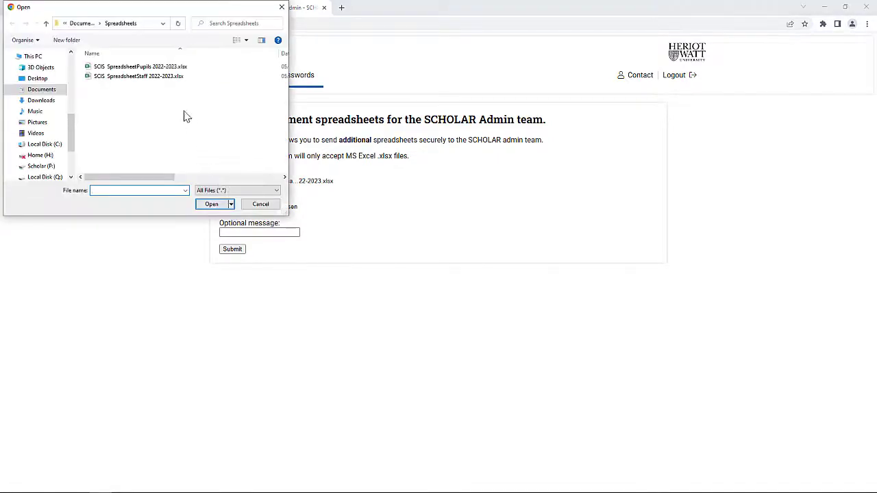
{"action": "left_click", "coordinate": [163, 76]}
{"action": "left_click", "coordinate": [212, 204]}
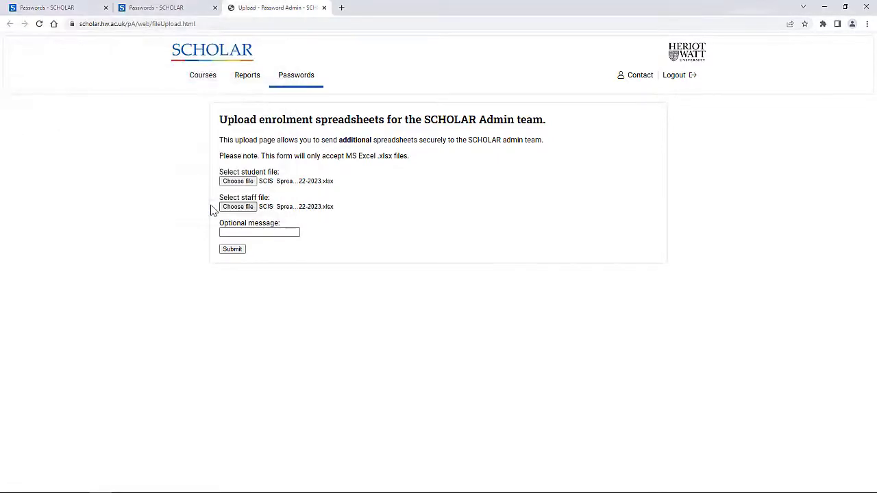
{"action": "left_click", "coordinate": [227, 231]}
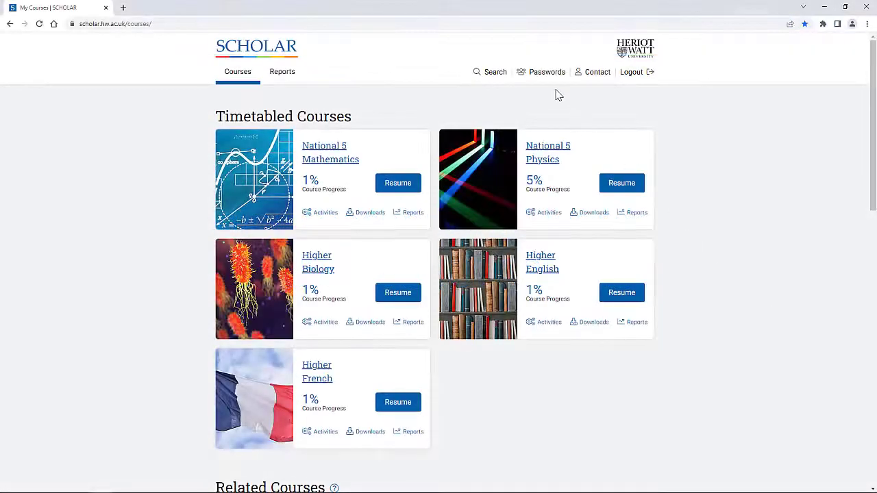
Download the Student Passwords data, show and hide one password, then view Staff Passwords.
{"action": "left_click", "coordinate": [547, 73]}
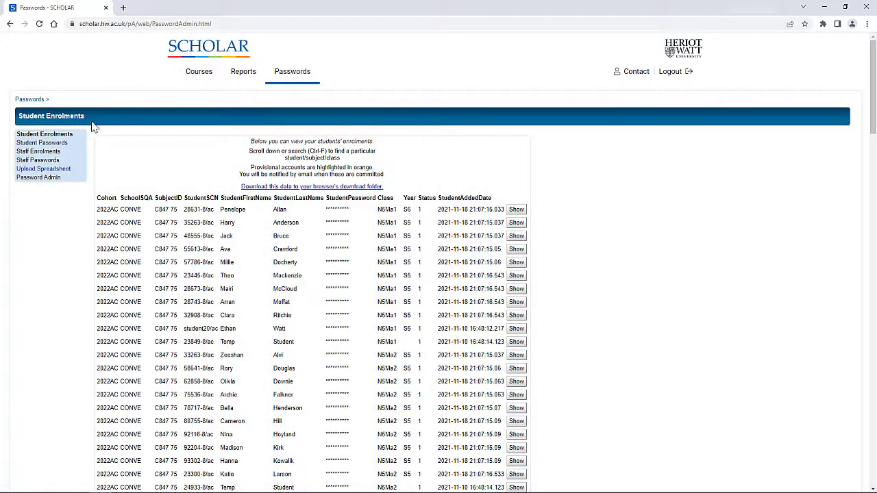
{"action": "left_click", "coordinate": [61, 145]}
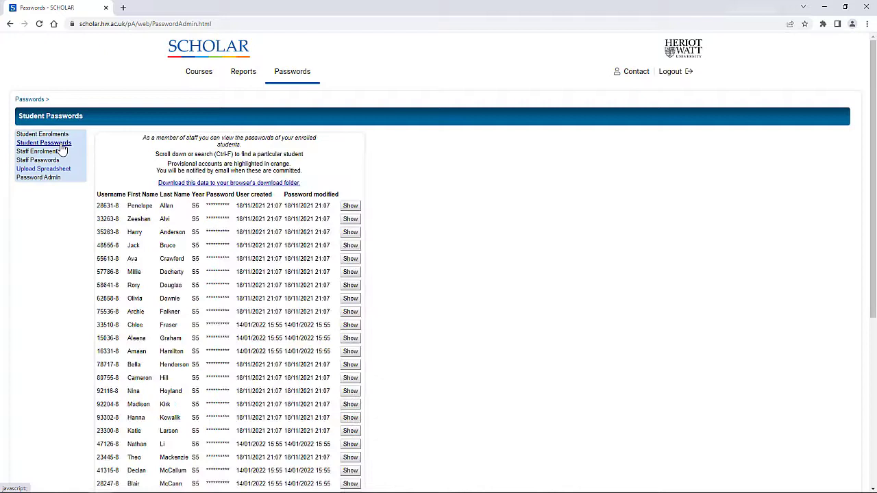
{"action": "left_click", "coordinate": [191, 189]}
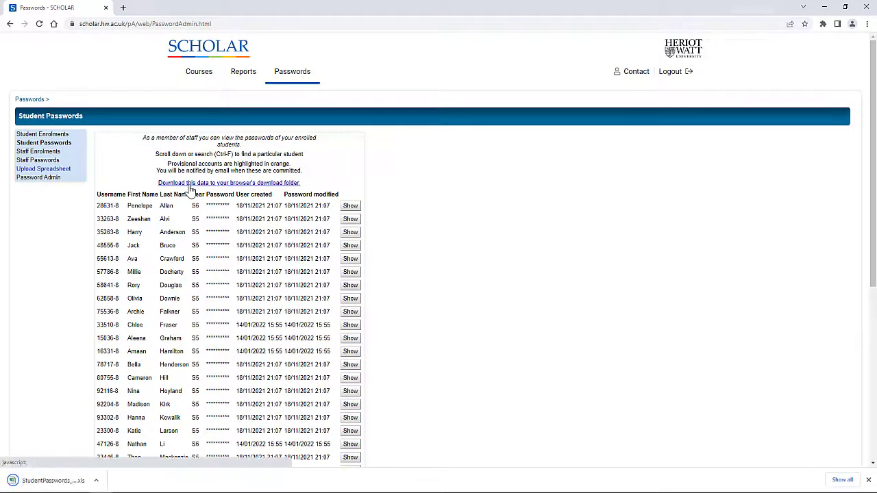
{"action": "left_click", "coordinate": [352, 220]}
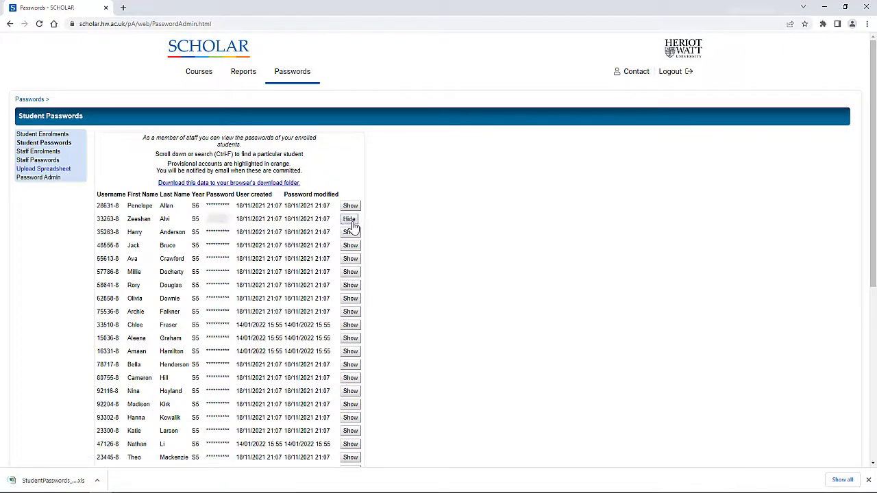
{"action": "left_click", "coordinate": [350, 221]}
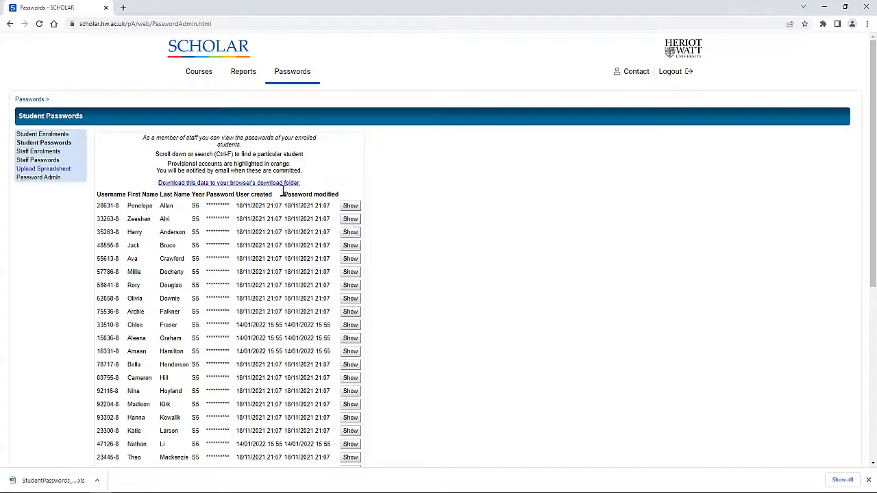
{"action": "left_click", "coordinate": [38, 161]}
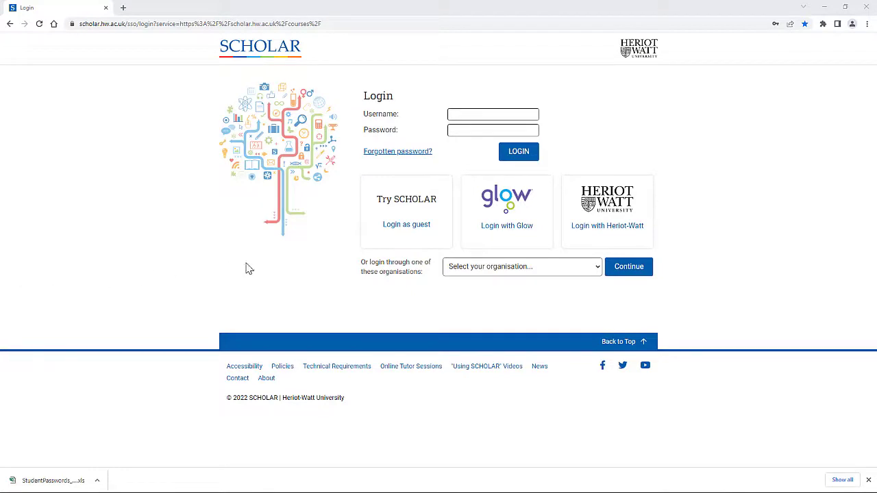
Open the Forgotten password form, then list the organisations available for login.
{"action": "left_click", "coordinate": [388, 154]}
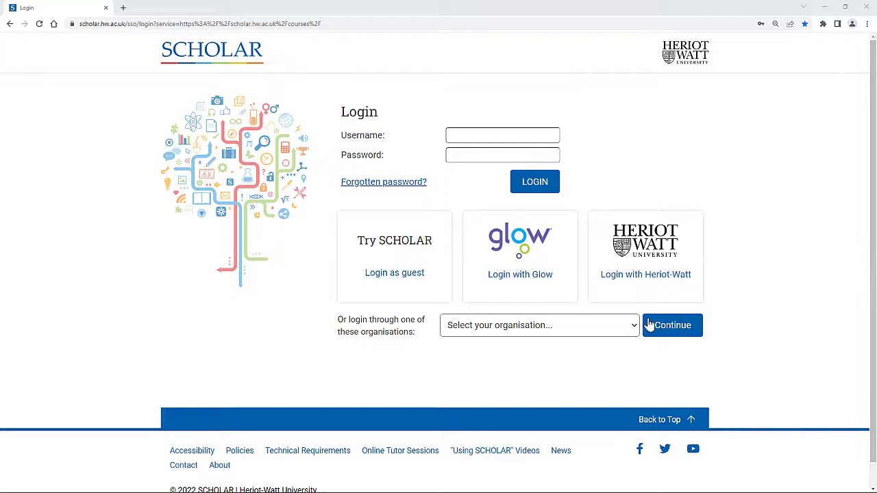
{"action": "left_click", "coordinate": [635, 327]}
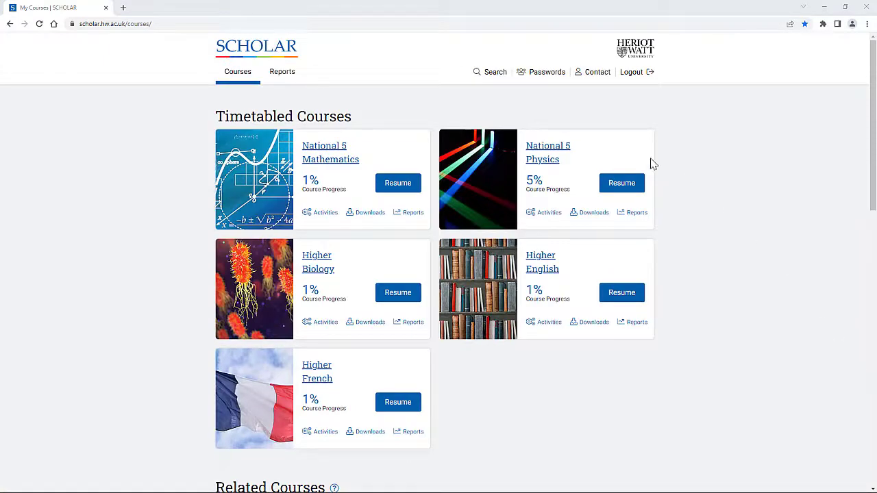
Review the Staff Enrolments and Student Enrolments lists in the Passwords area.
{"action": "left_click", "coordinate": [545, 77]}
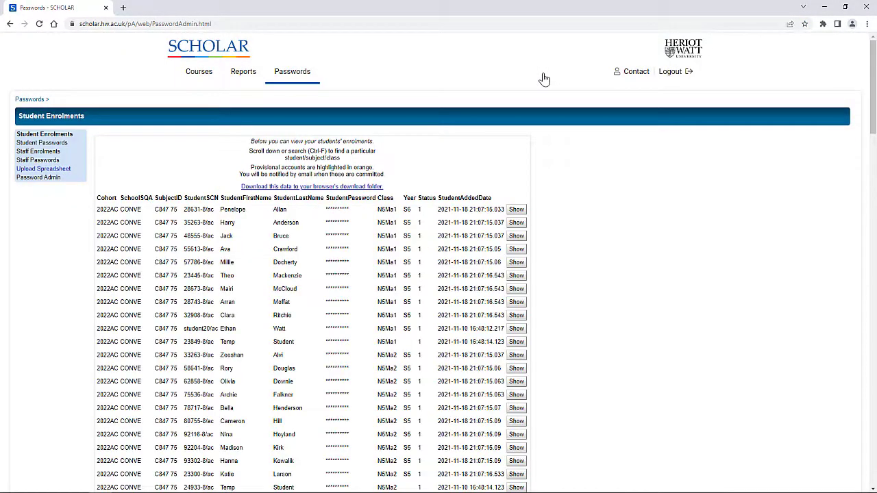
{"action": "left_click", "coordinate": [55, 151]}
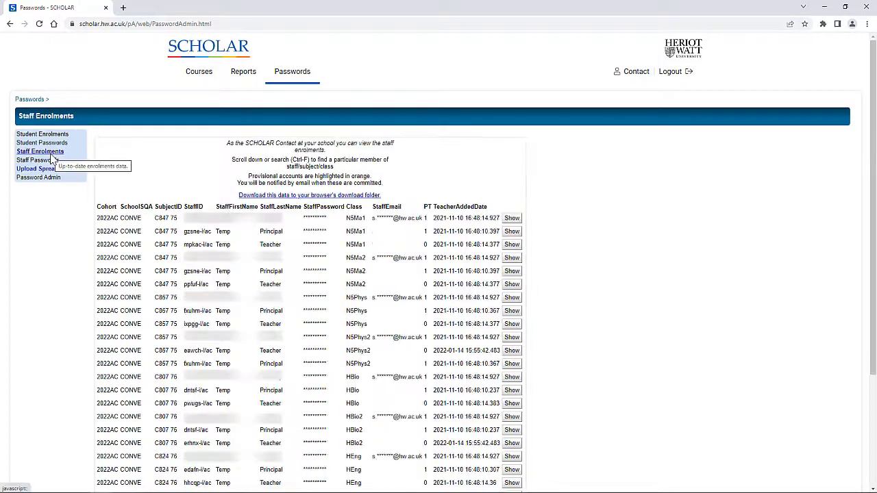
{"action": "left_click", "coordinate": [48, 135]}
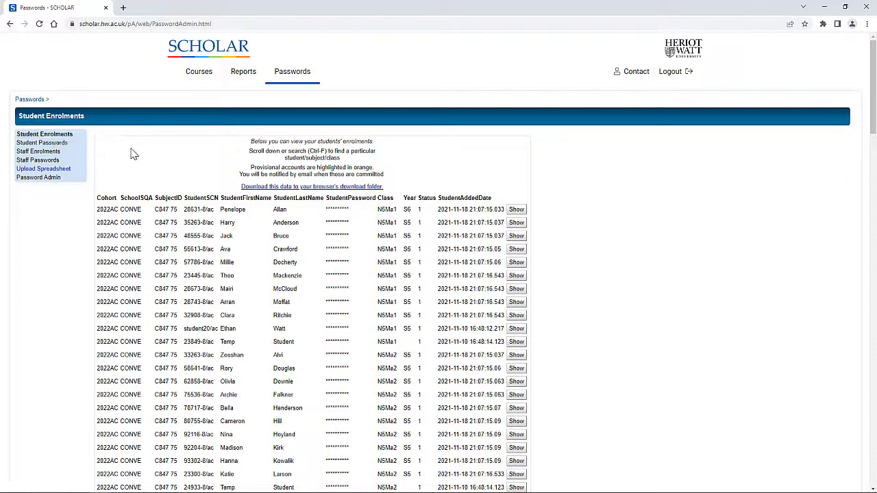
{"action": "scroll", "coordinate": [134, 156], "scroll_direction": "down", "scroll_amount": 3}
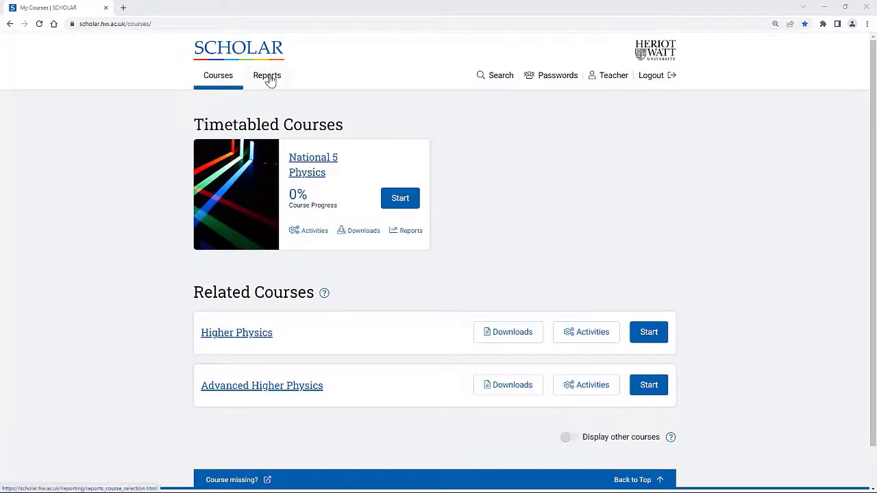
Open the course reports and scroll through the teacher's National 5 course list.
{"action": "left_click", "coordinate": [269, 78]}
{"action": "left_click", "coordinate": [82, 165]}
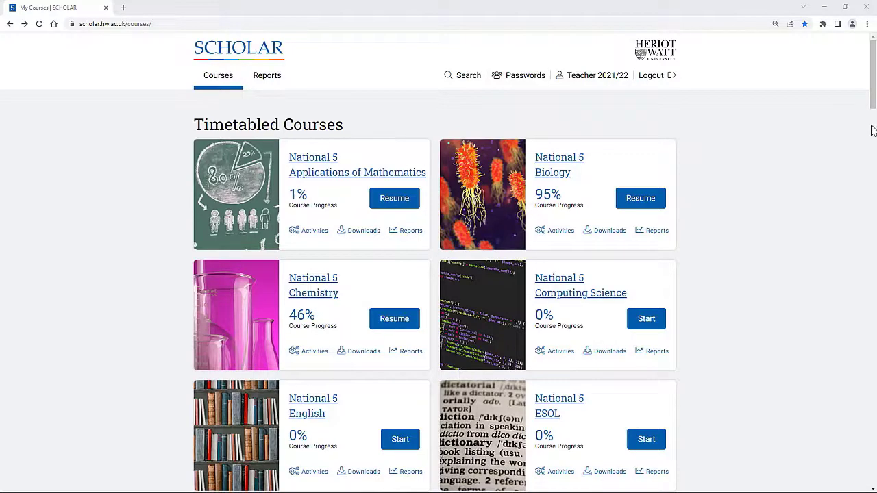
{"action": "left_click_drag", "start_coordinate": [874, 117], "coordinate": [825, 333]}
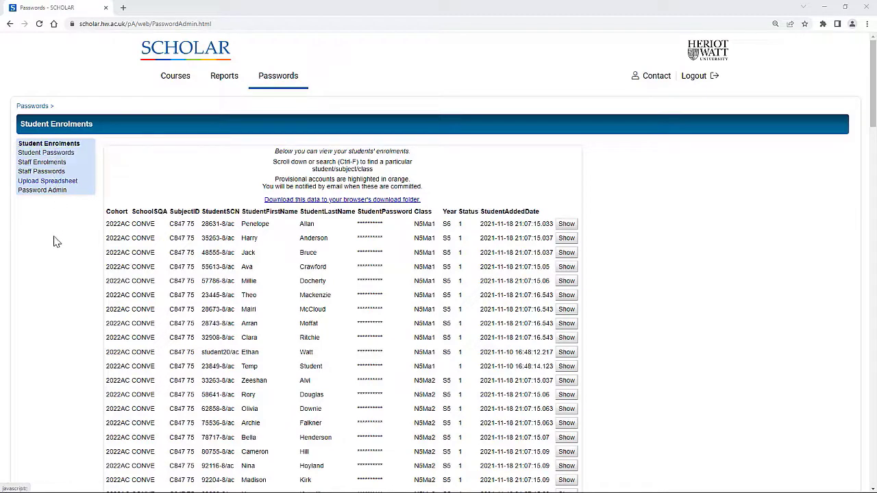
Scroll down the Student Enrolments list.
{"action": "scroll", "coordinate": [56, 250], "scroll_direction": "down", "scroll_amount": 1}
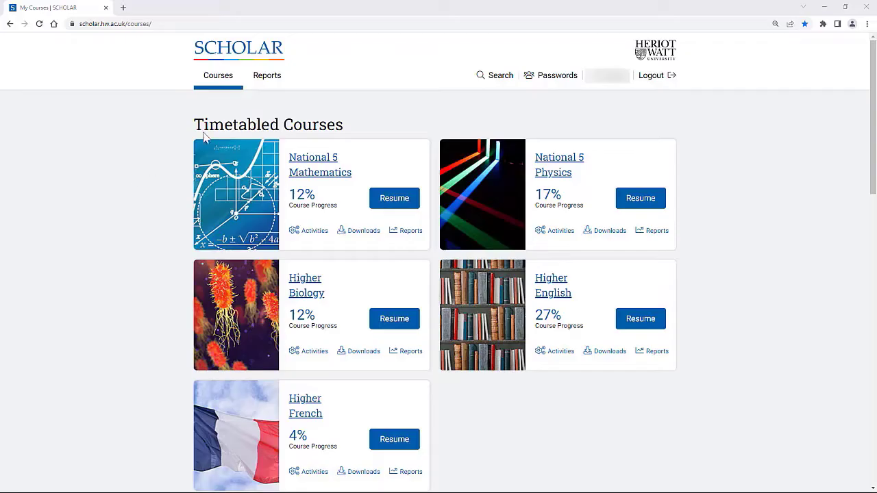
{"action": "left_click", "coordinate": [269, 80]}
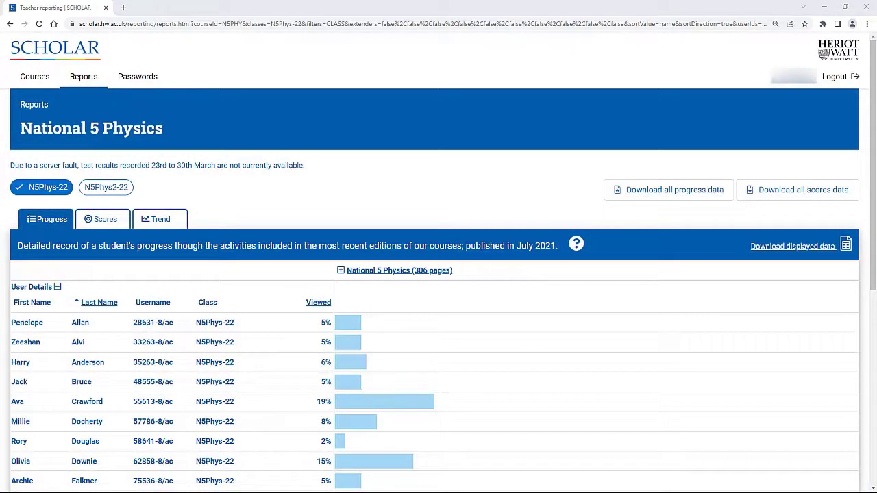
{"action": "left_click", "coordinate": [102, 219]}
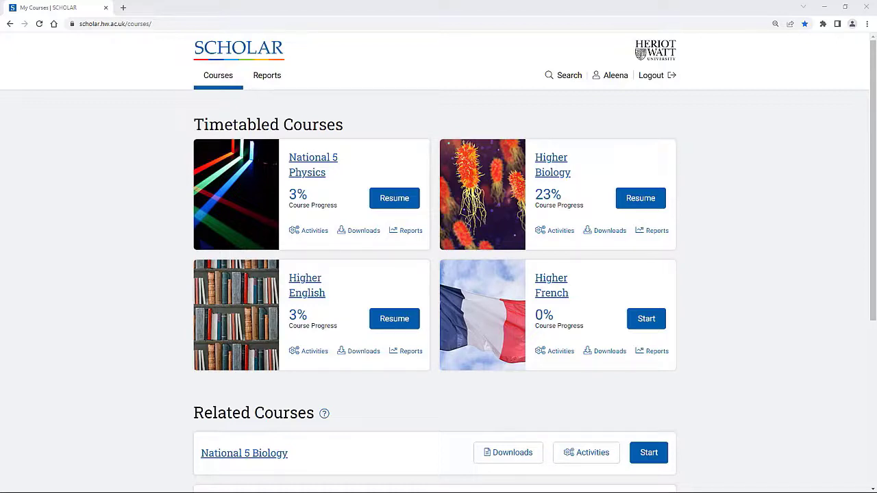
Turn on Display other courses and scroll through the full Other Courses list.
{"action": "scroll", "coordinate": [75, 377], "scroll_direction": "down", "scroll_amount": 4}
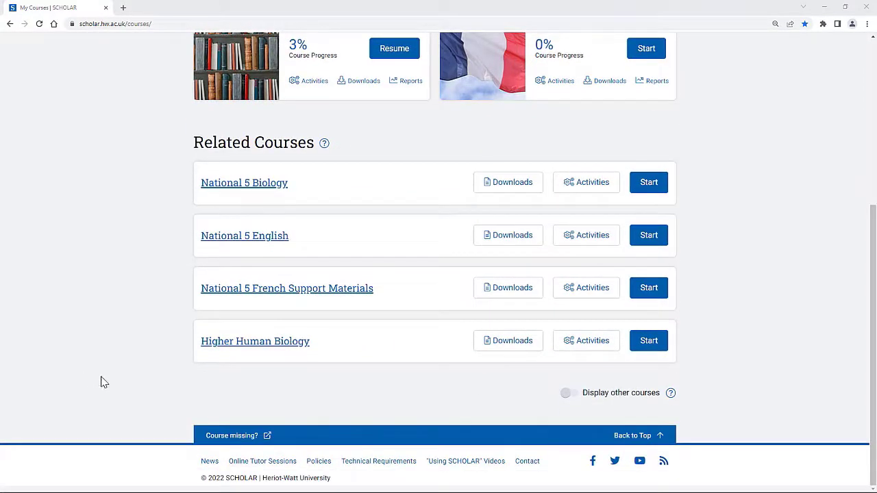
{"action": "left_click", "coordinate": [569, 395]}
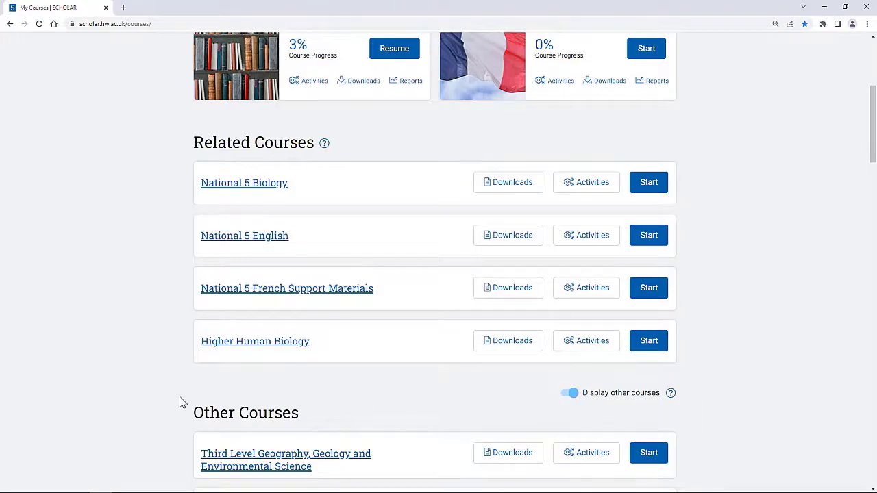
{"action": "scroll", "coordinate": [122, 393], "scroll_direction": "down", "scroll_amount": 3}
{"action": "scroll", "coordinate": [124, 394], "scroll_direction": "down", "scroll_amount": 10}
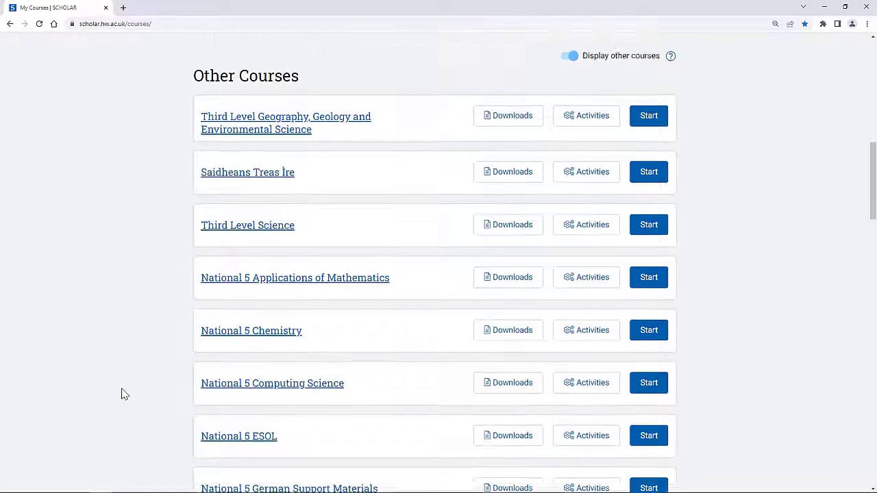
{"action": "scroll", "coordinate": [123, 394], "scroll_direction": "down", "scroll_amount": 3}
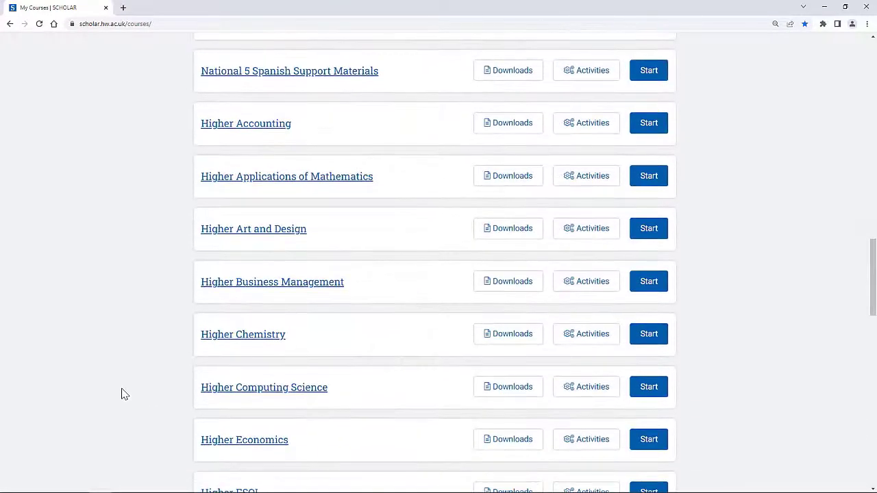
{"action": "scroll", "coordinate": [124, 394], "scroll_direction": "down", "scroll_amount": 6}
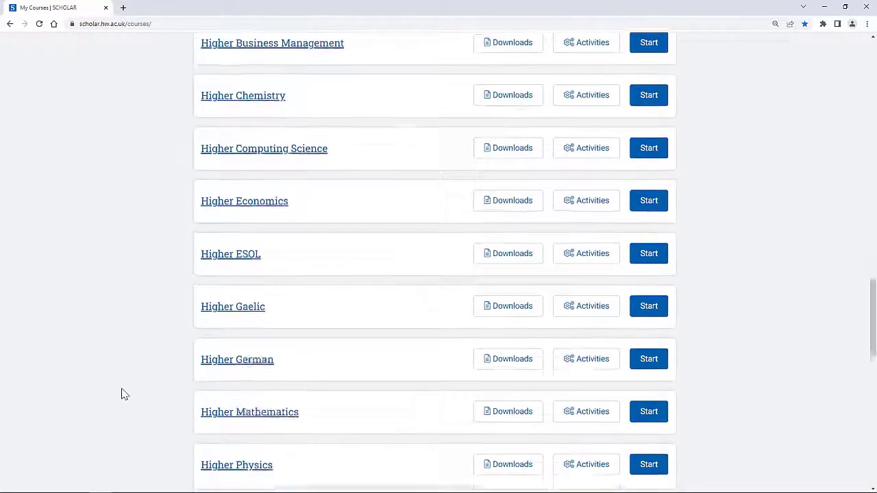
{"action": "scroll", "coordinate": [124, 394], "scroll_direction": "down", "scroll_amount": 4}
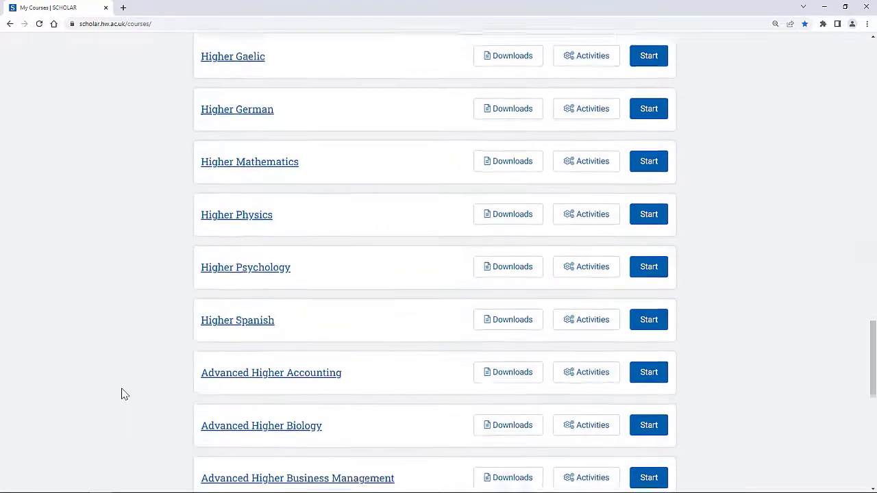
{"action": "scroll", "coordinate": [123, 394], "scroll_direction": "down", "scroll_amount": 5}
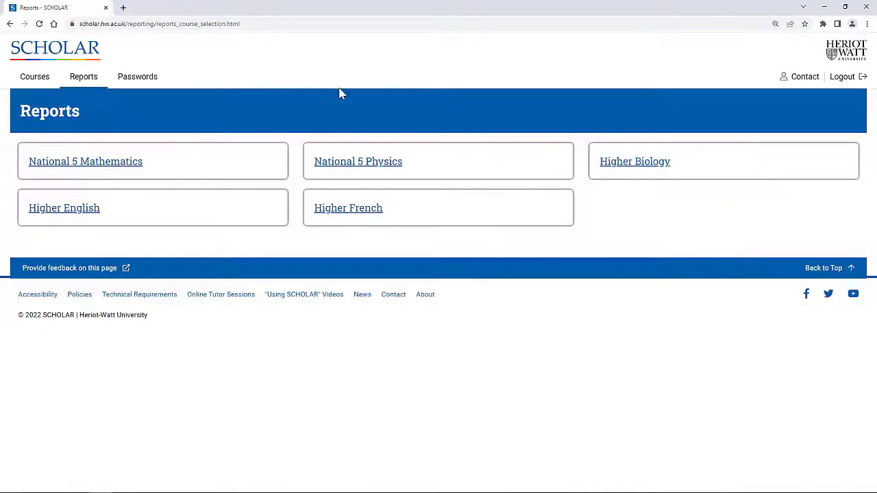
Open the National 5 Physics report and download its full progress and scores data.
{"action": "left_click", "coordinate": [359, 171]}
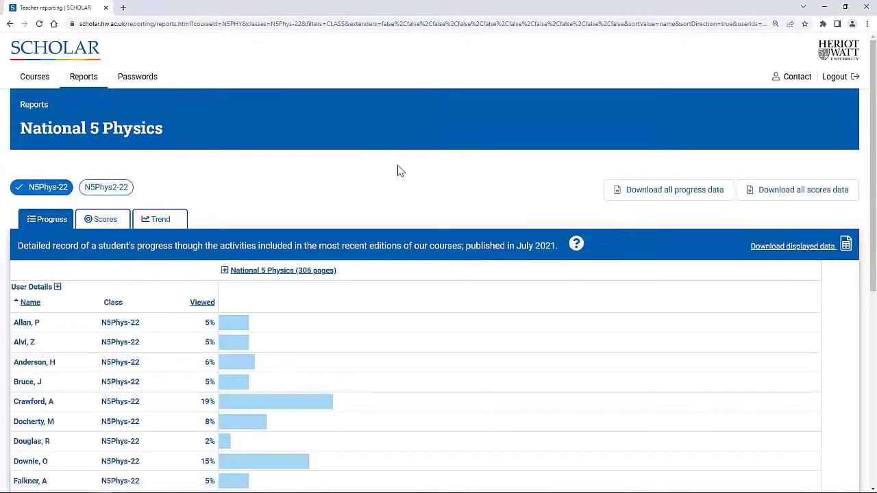
{"action": "left_click", "coordinate": [665, 192]}
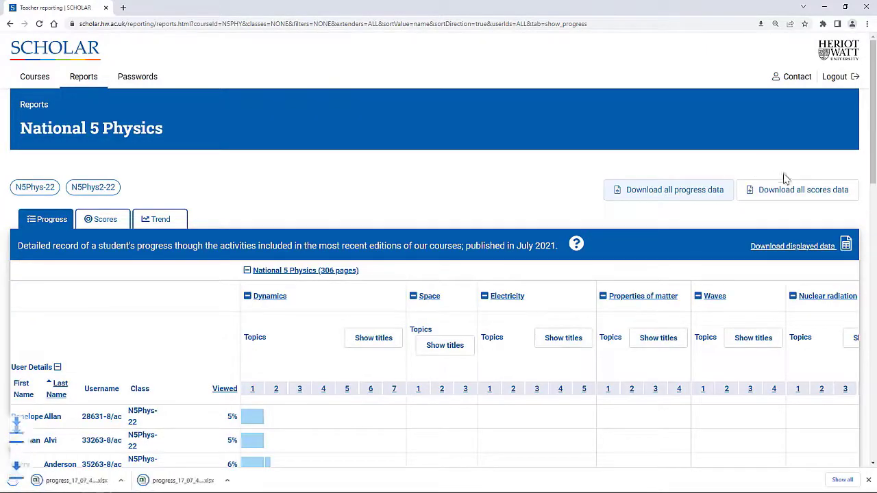
{"action": "left_click", "coordinate": [803, 199]}
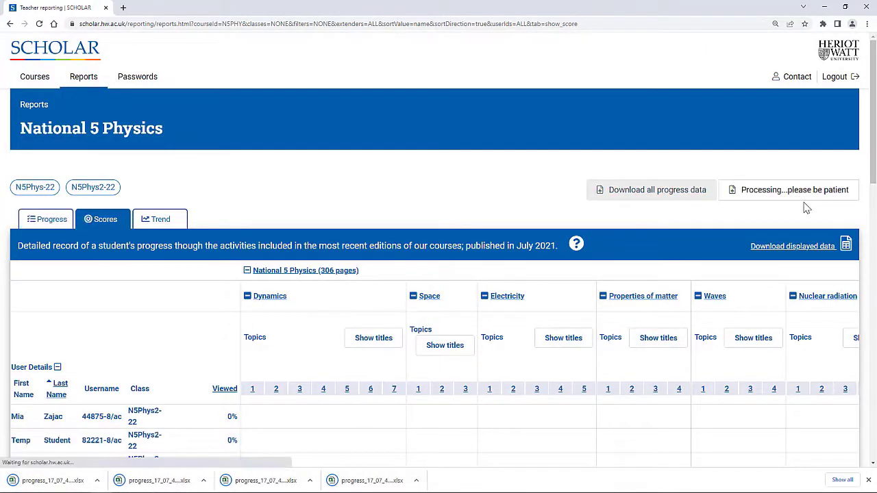